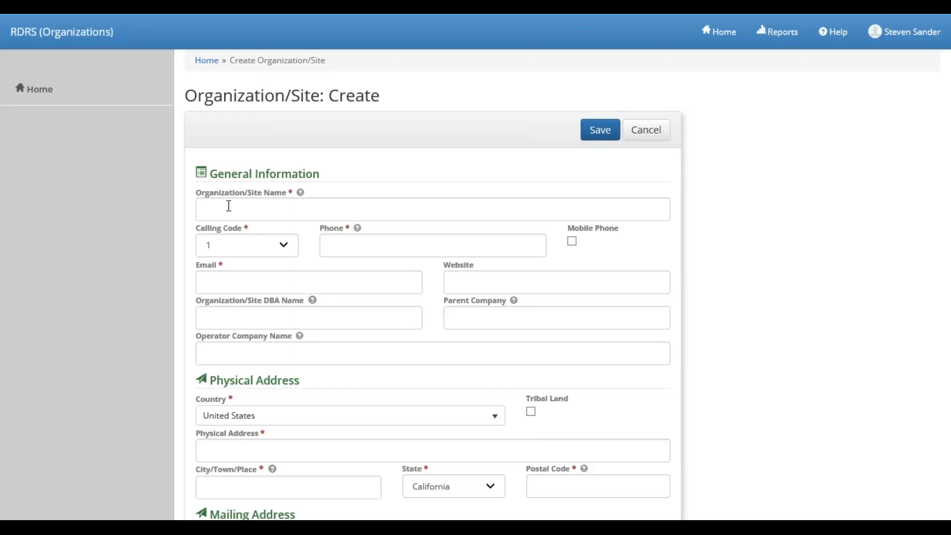
Enter the organization name 'Jack's Hauling Service' and the organization's phone number
click(290, 207)
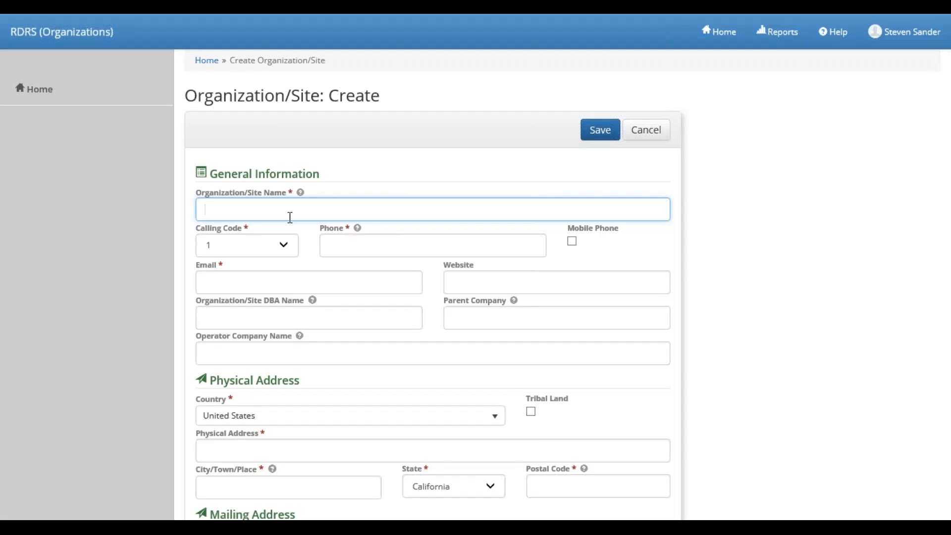
key(Tab)
key(Tab)
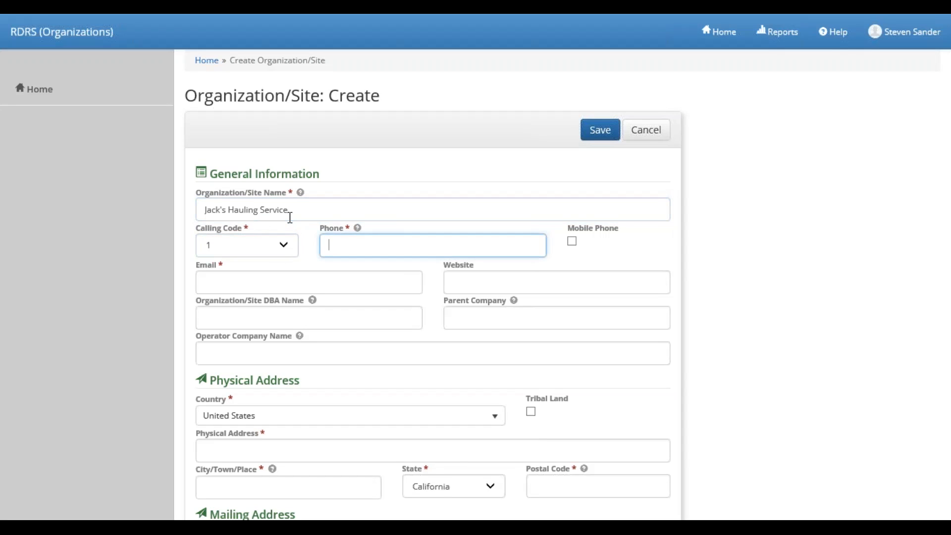
key(Tab)
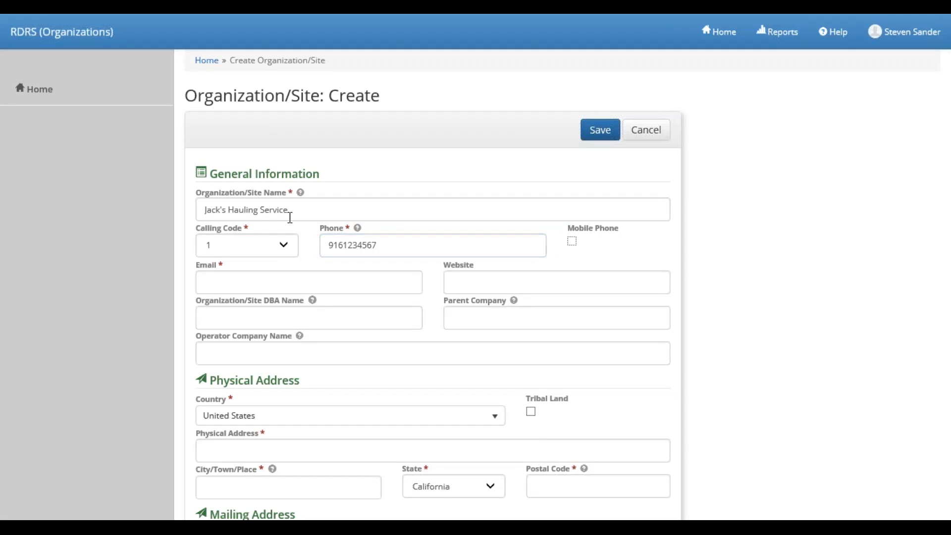
key(Tab)
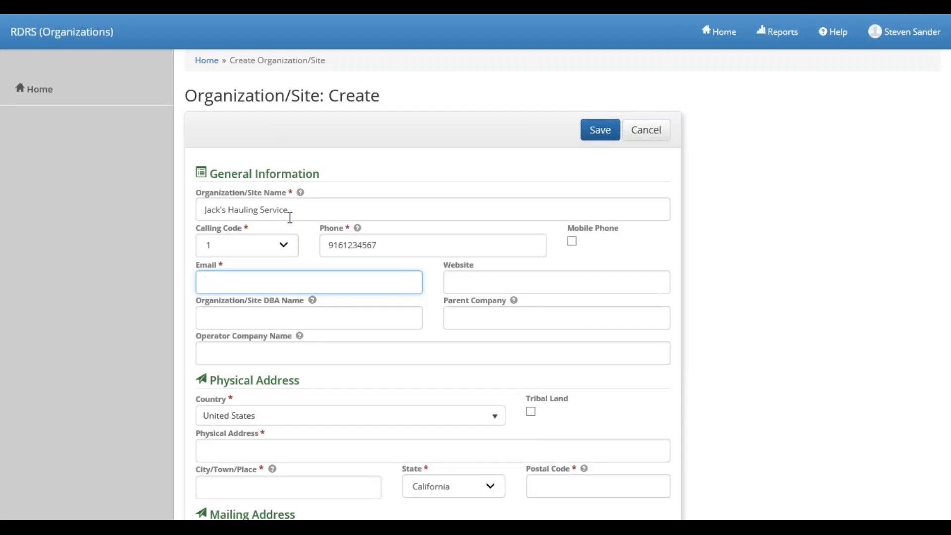
key(Tab)
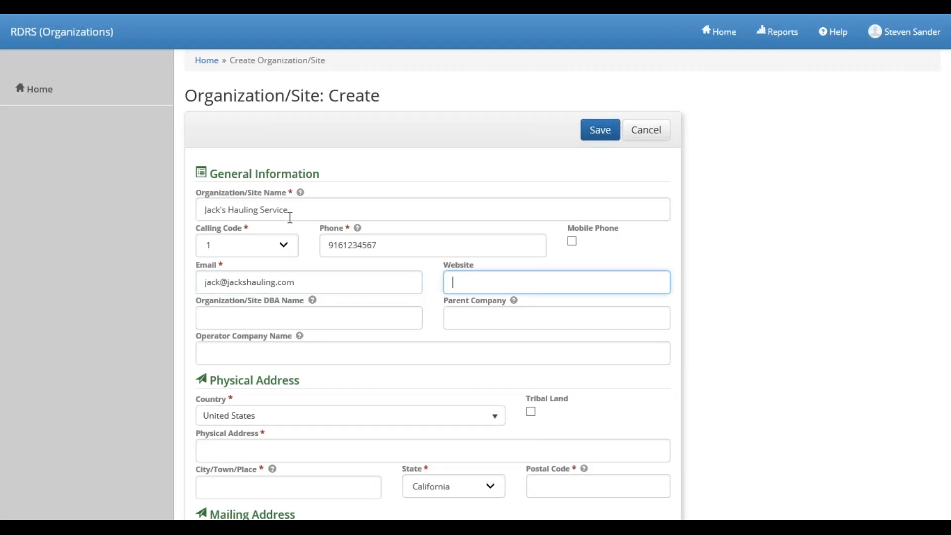
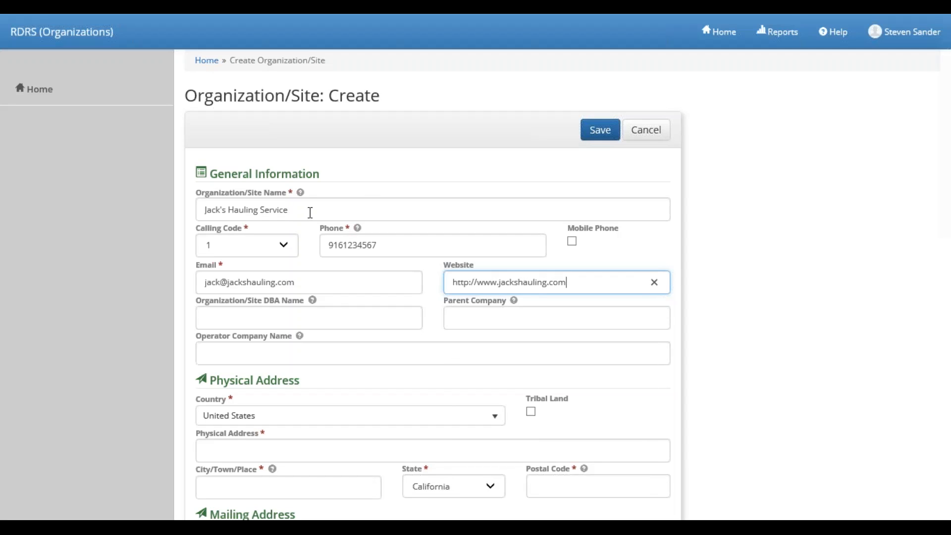
Enter the physical street address, city and postal code, and mark the mailing address as same as physical
scroll(315, 218, down, 2)
scroll(297, 244, down, 2)
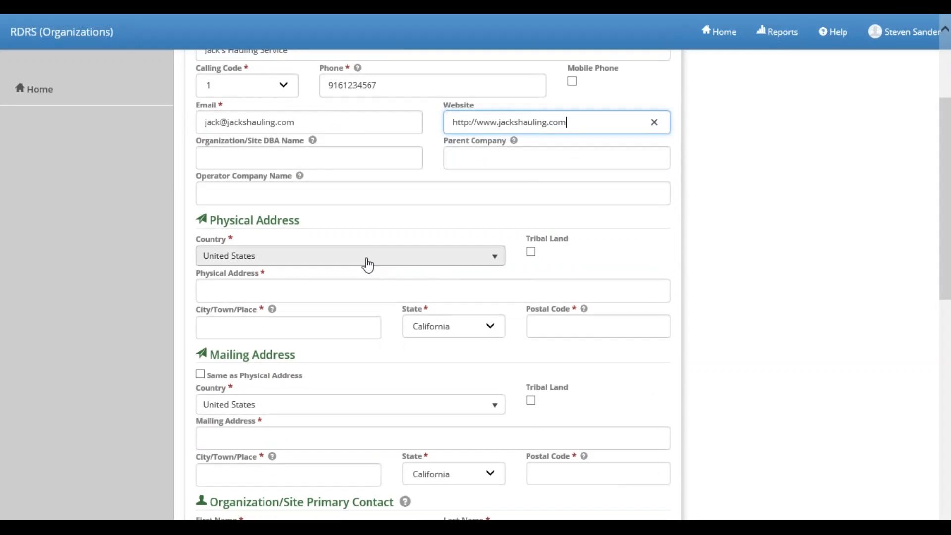
click(301, 292)
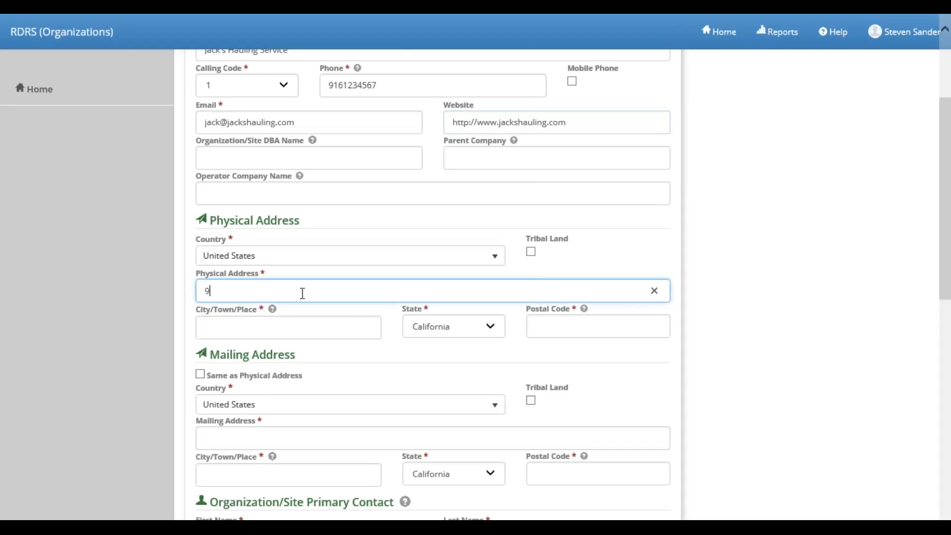
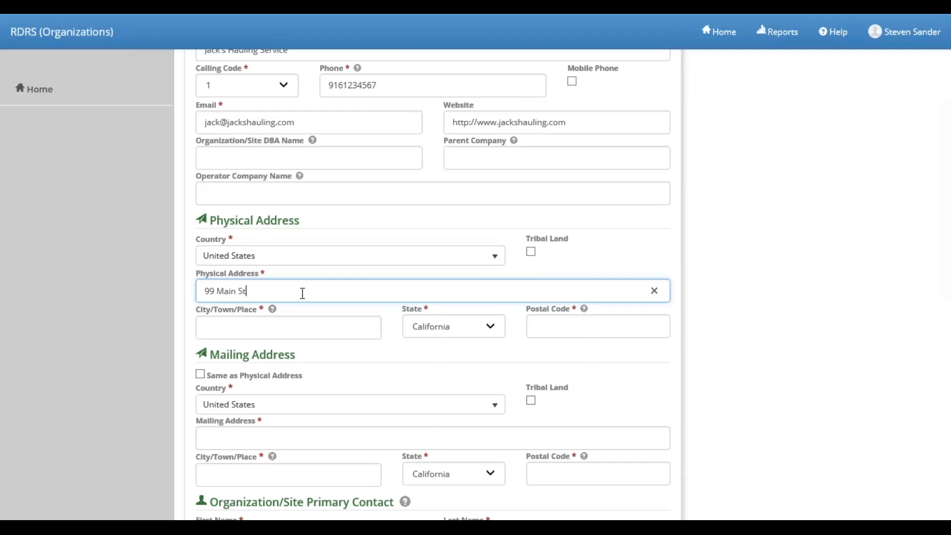
key(Tab)
text(Yreka)
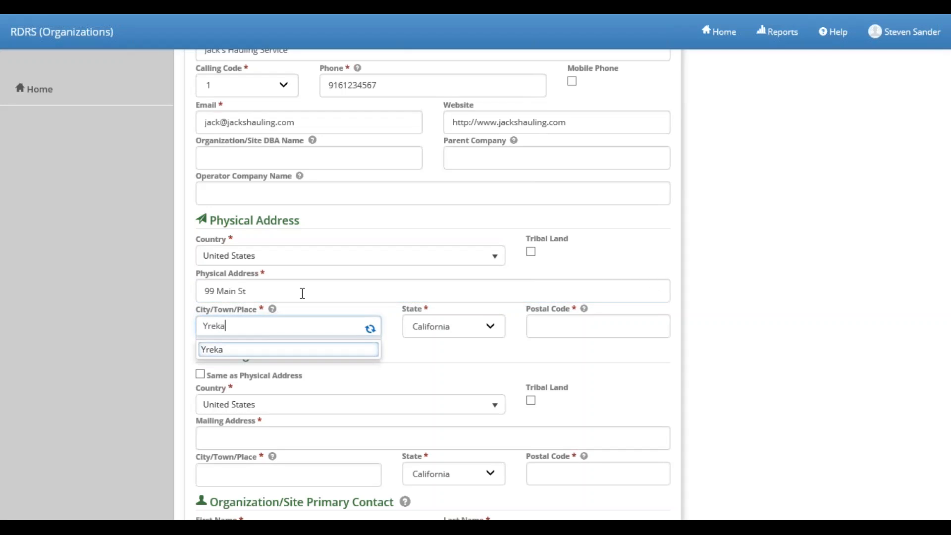
key(Tab)
key(Tab)
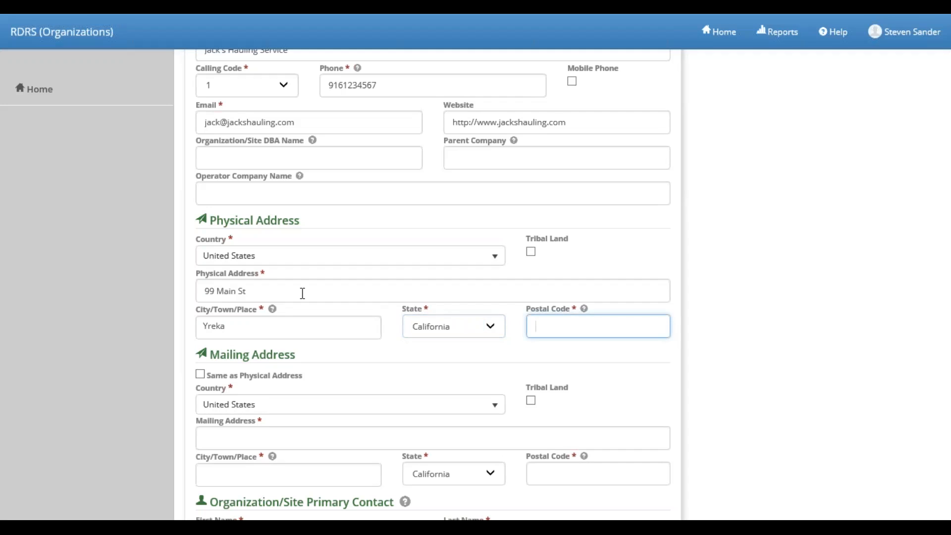
text(95814)
key(Tab)
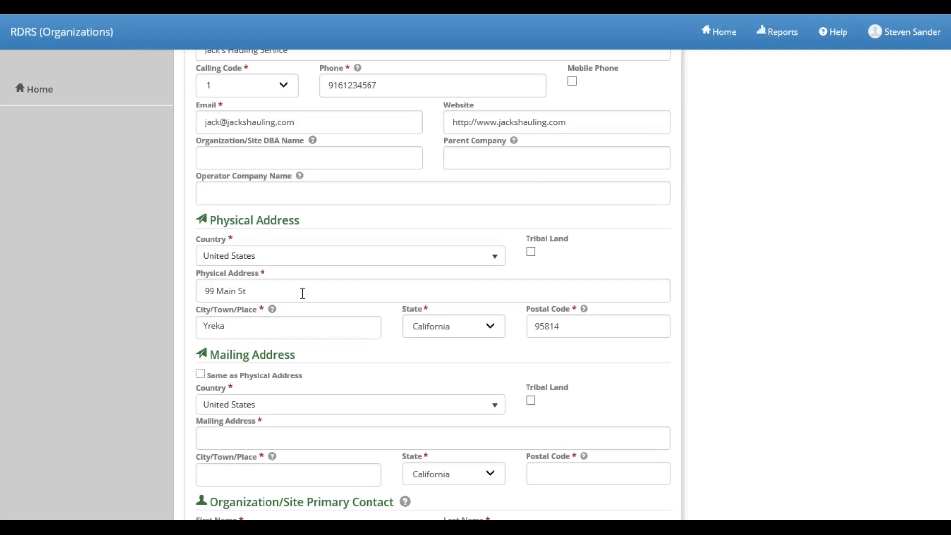
scroll(302, 293, down, 3)
click(201, 214)
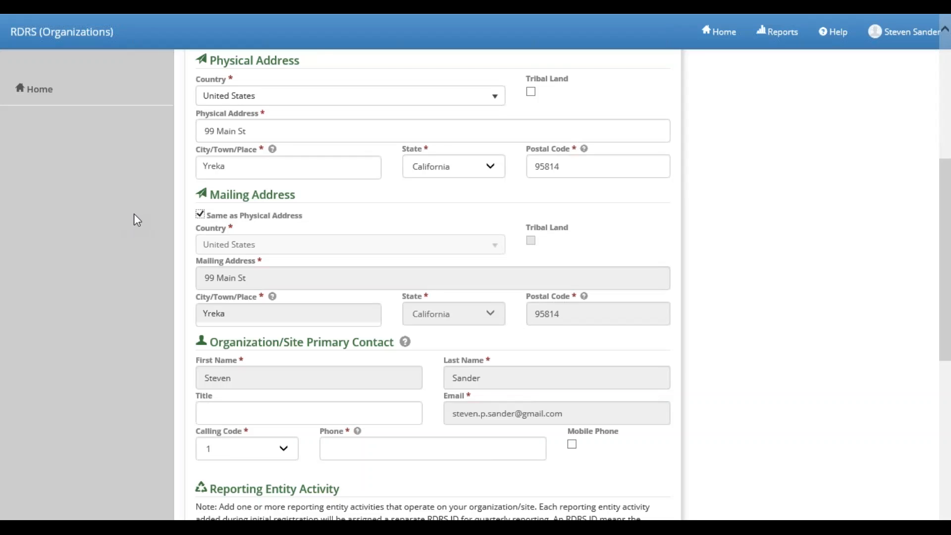
Tick Mobile Phone for the primary contact's phone number in the Primary Contact section
scroll(144, 221, down, 2)
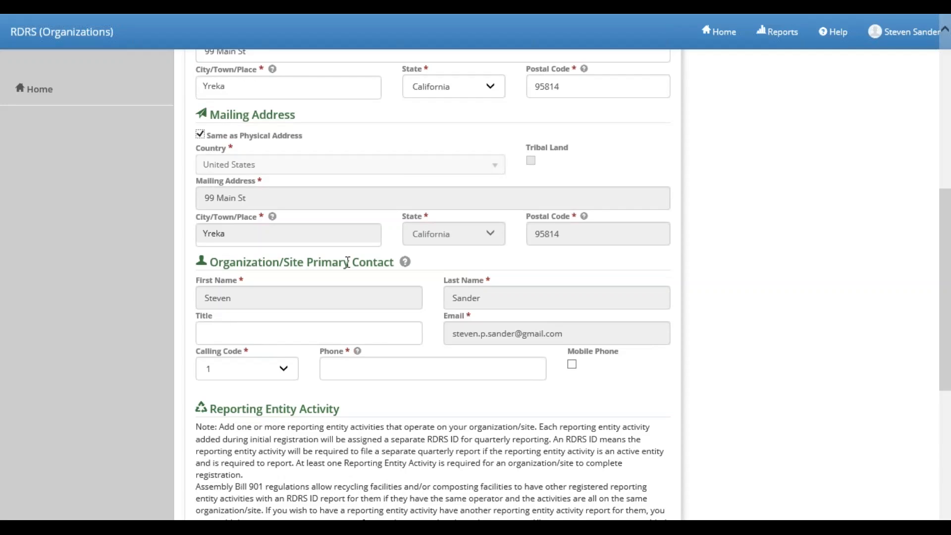
click(331, 371)
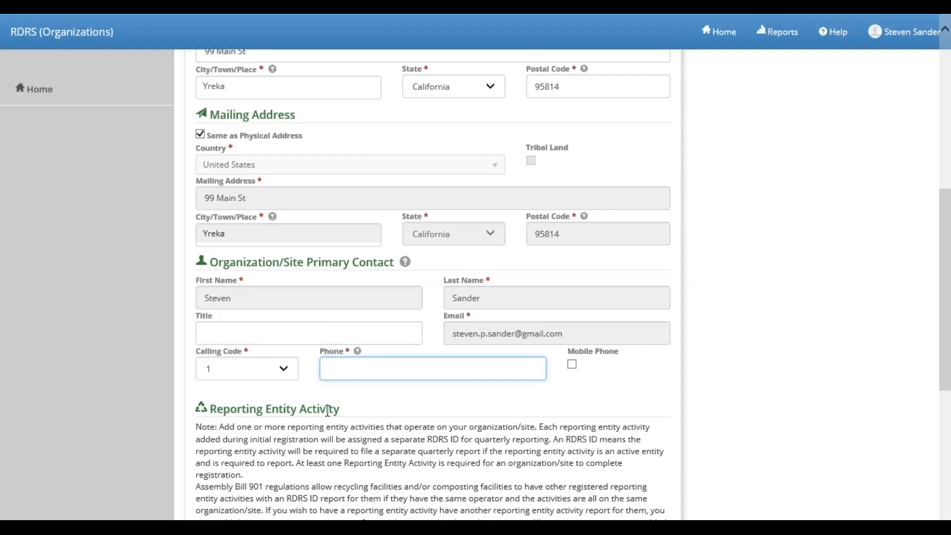
scroll(327, 409, up, 6)
scroll(335, 409, down, 3)
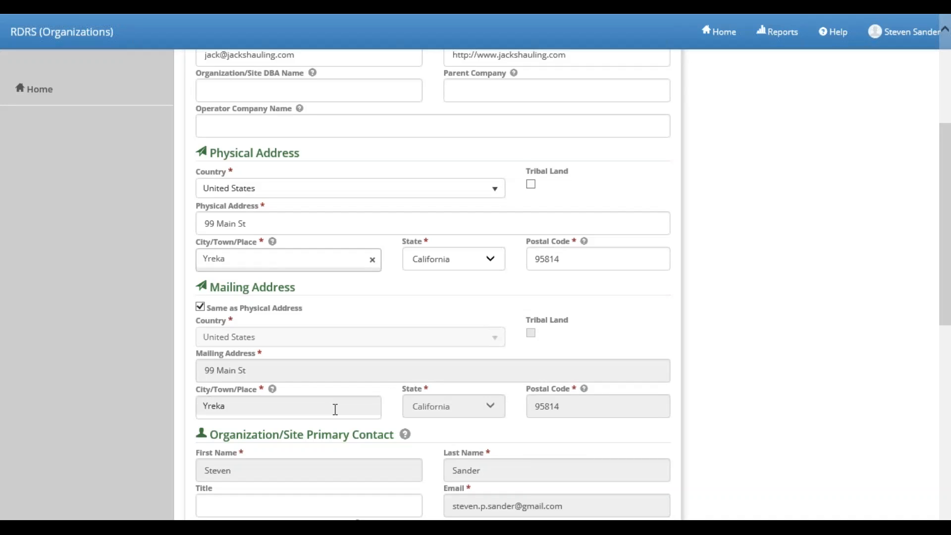
scroll(303, 432, down, 5)
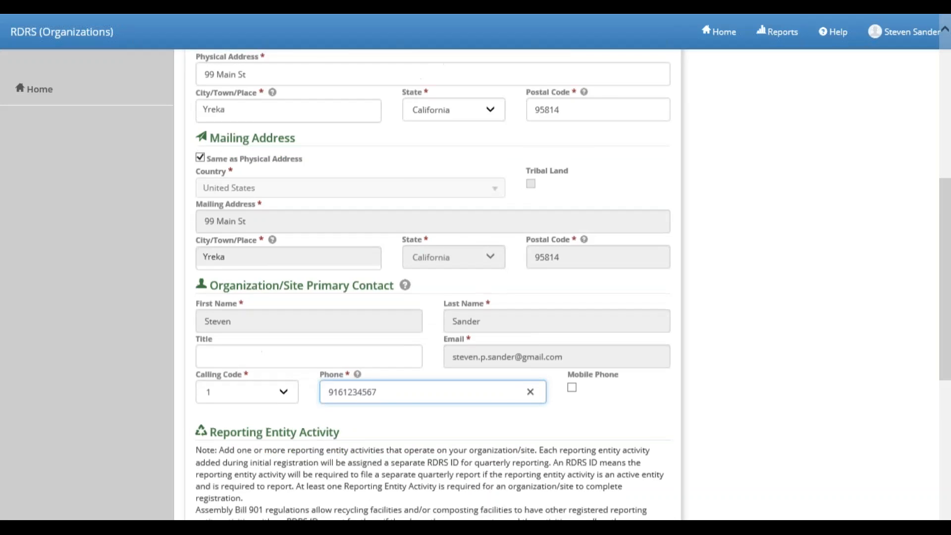
scroll(292, 365, down, 2)
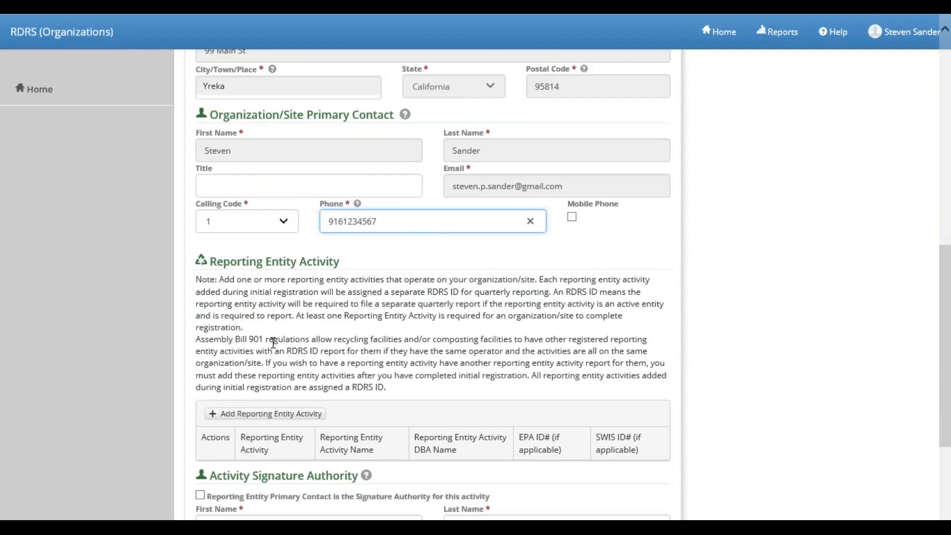
scroll(272, 340, down, 2)
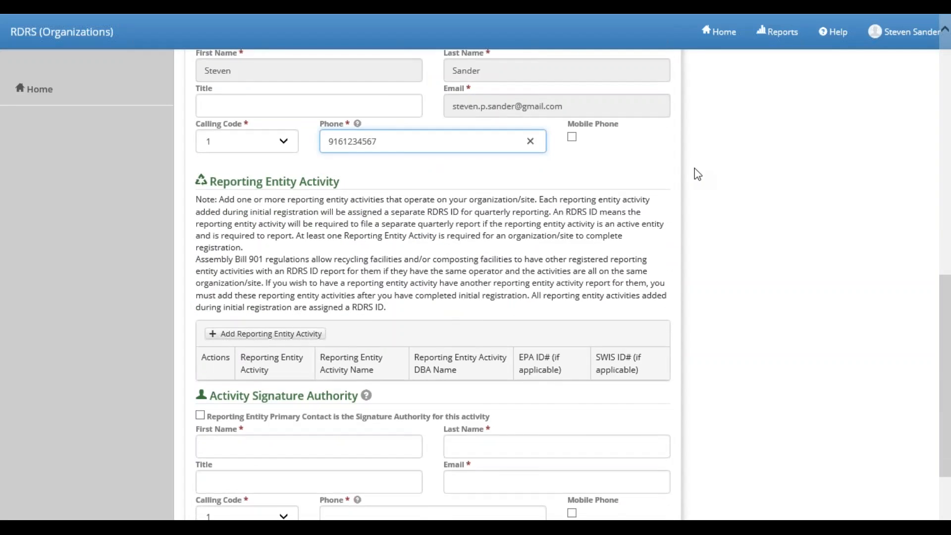
click(572, 138)
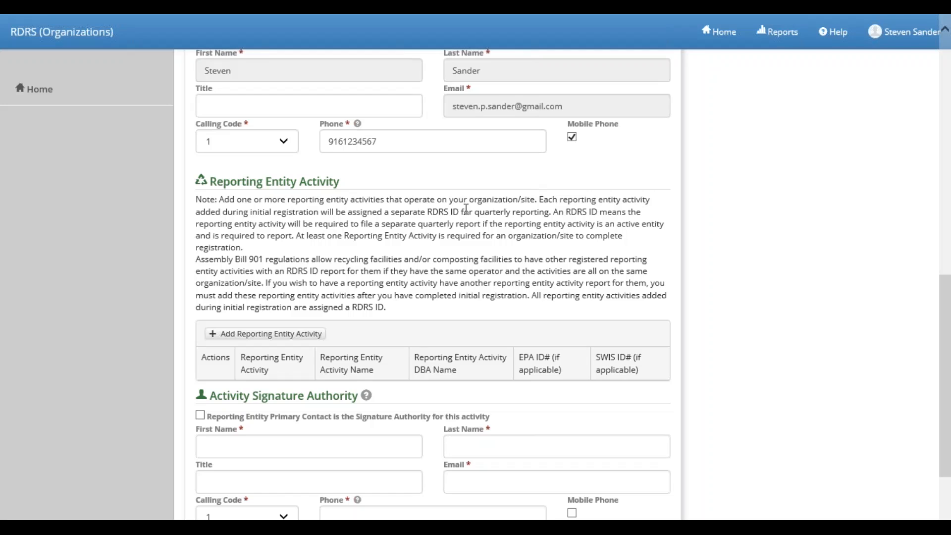
scroll(466, 213, down, 3)
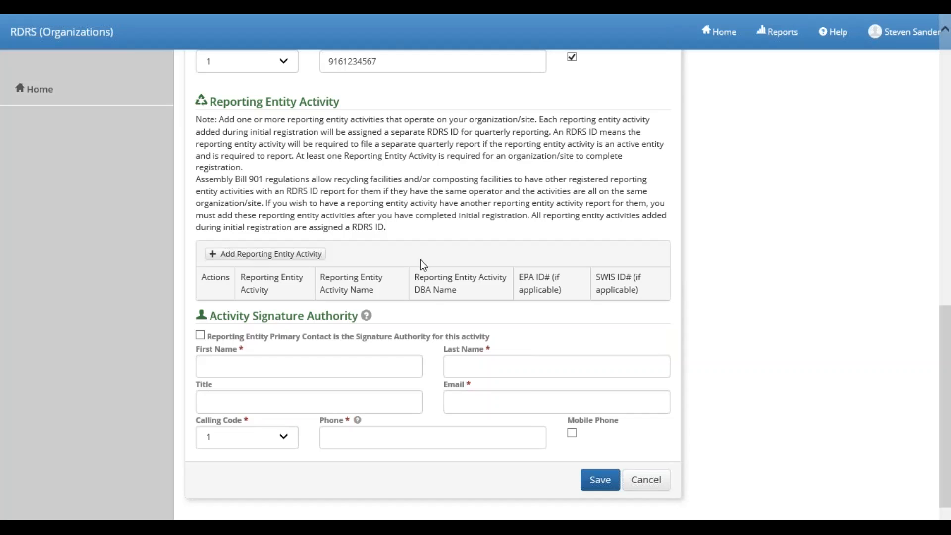
mouse_move(191, 99)
mouse_down()
mouse_move(452, 190)
mouse_move(676, 292)
mouse_move(684, 334)
mouse_move(670, 304)
mouse_move(643, 287)
mouse_up()
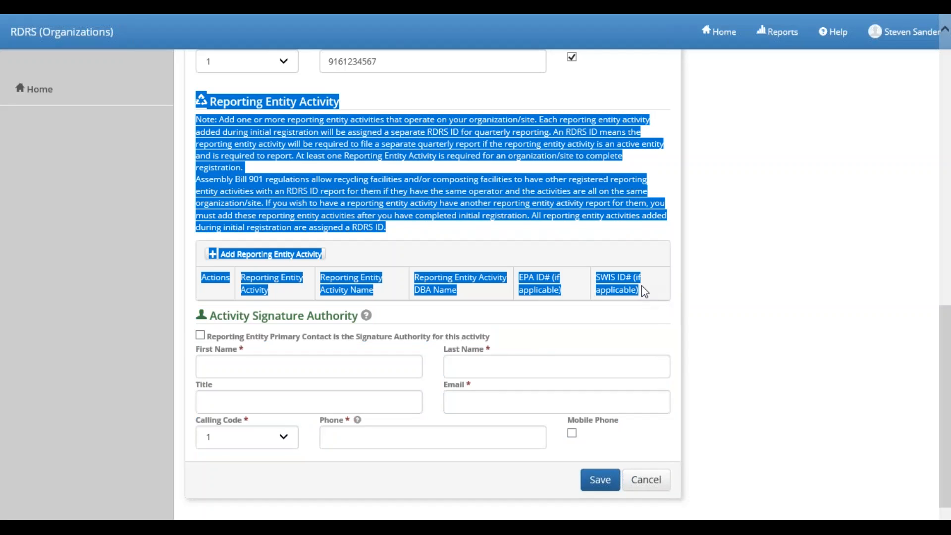
click(641, 286)
drag(193, 98, 652, 295)
click(295, 208)
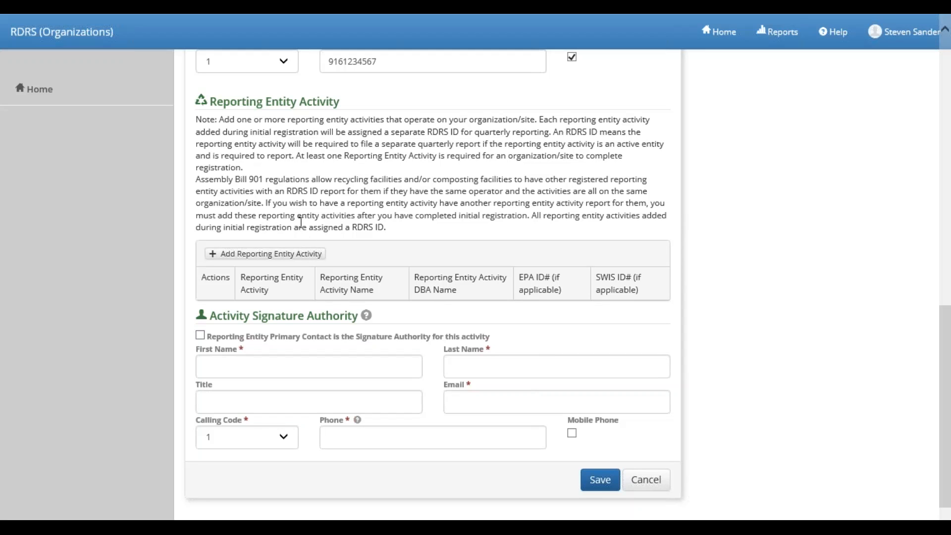
Add a Contract Hauler reporting entity activity named 'Jack's Hauling' and save it
click(275, 253)
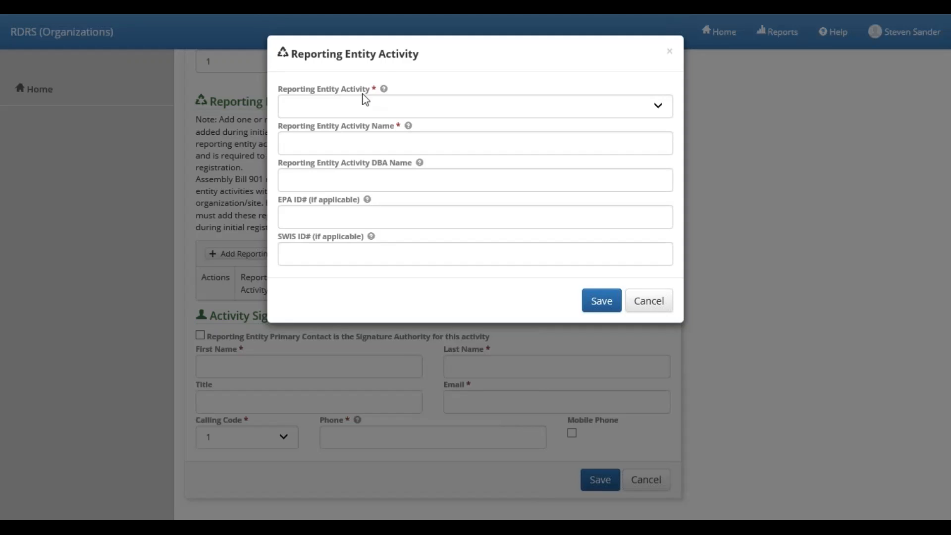
click(355, 110)
click(352, 119)
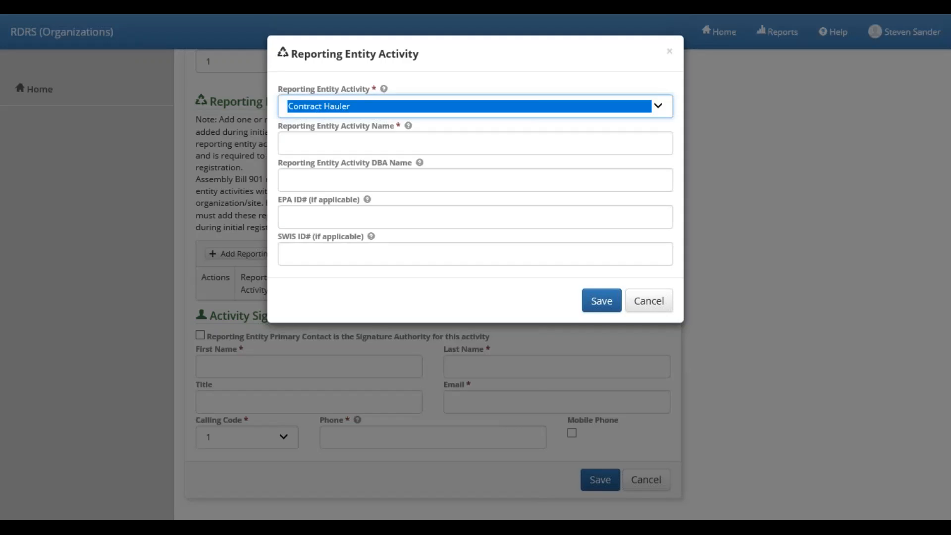
click(312, 144)
text(Jack's Ha)
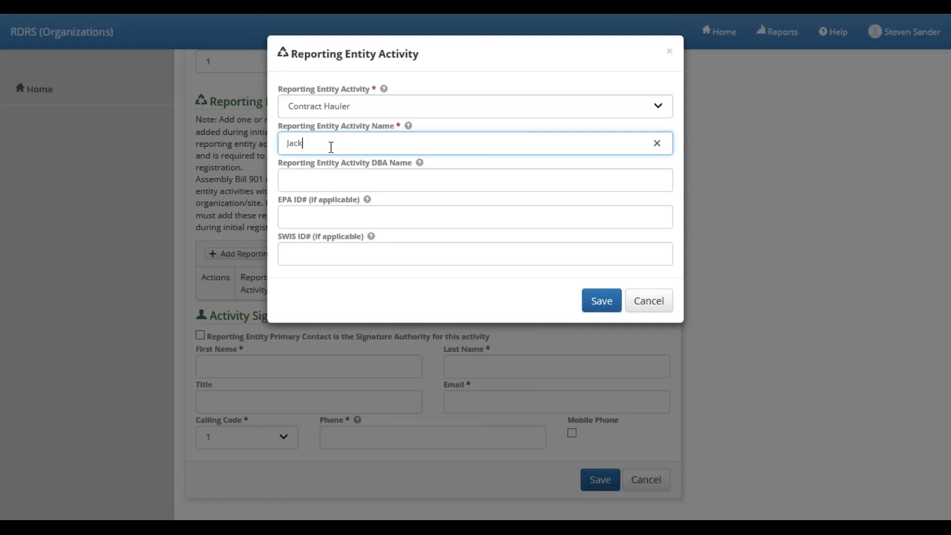
text(uling)
click(600, 308)
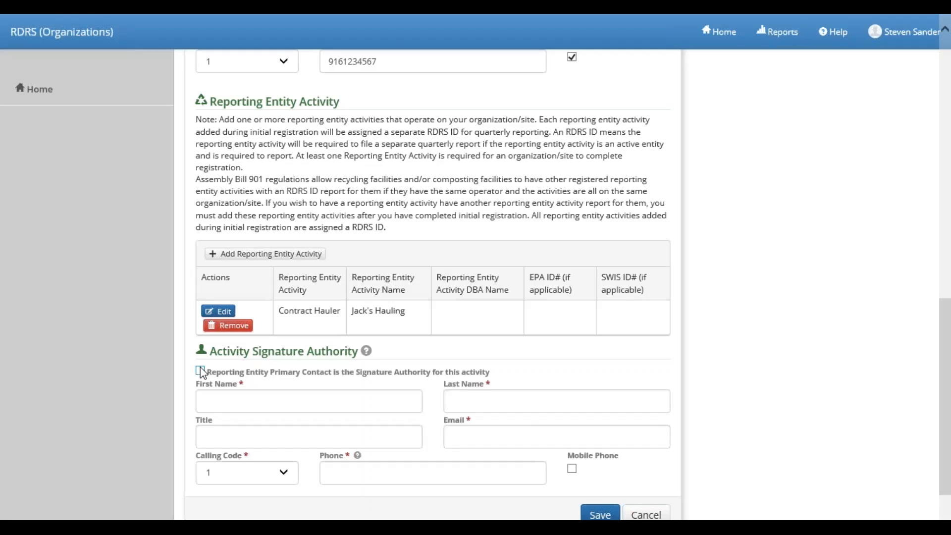
Make the primary contact the signature authority and submit the organization/site registration
click(204, 371)
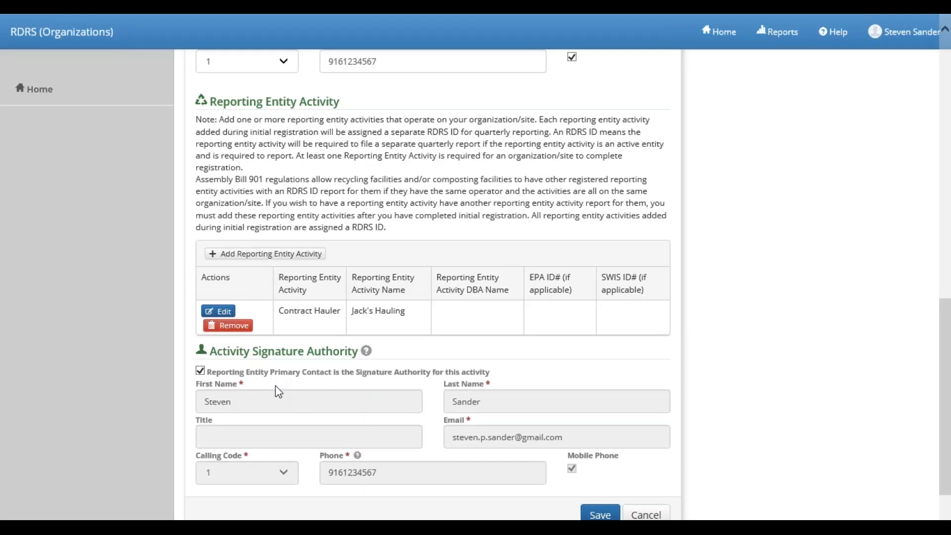
scroll(276, 385, down, 3)
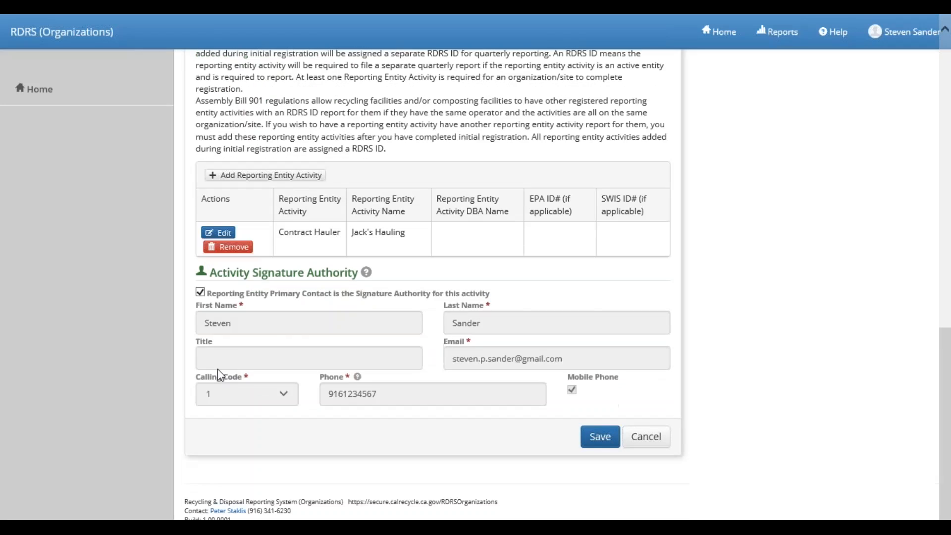
click(590, 436)
click(592, 437)
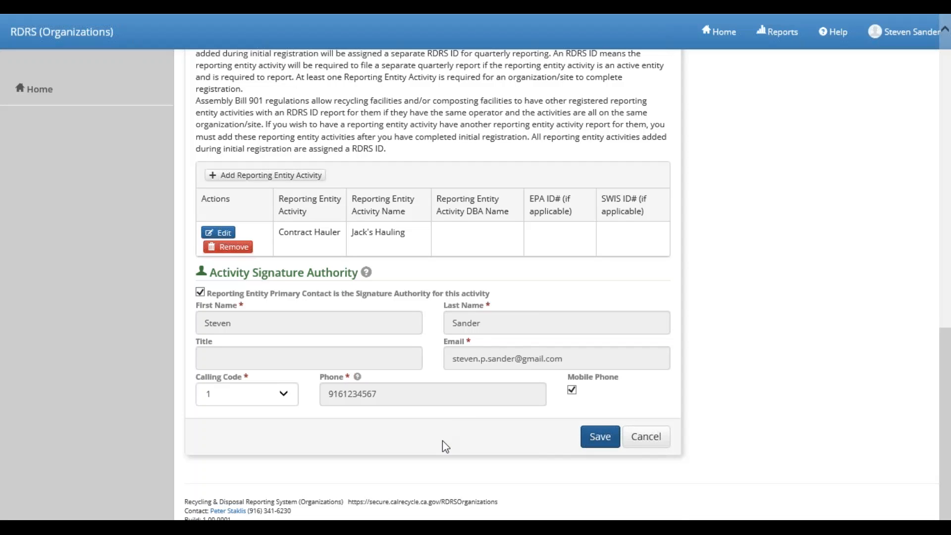
Scroll through the saved Details page to review Jack's Hauling Service and its Contract Hauler activity RD10308
scroll(442, 441, up, 7)
scroll(442, 443, down, 7)
scroll(455, 418, up, 5)
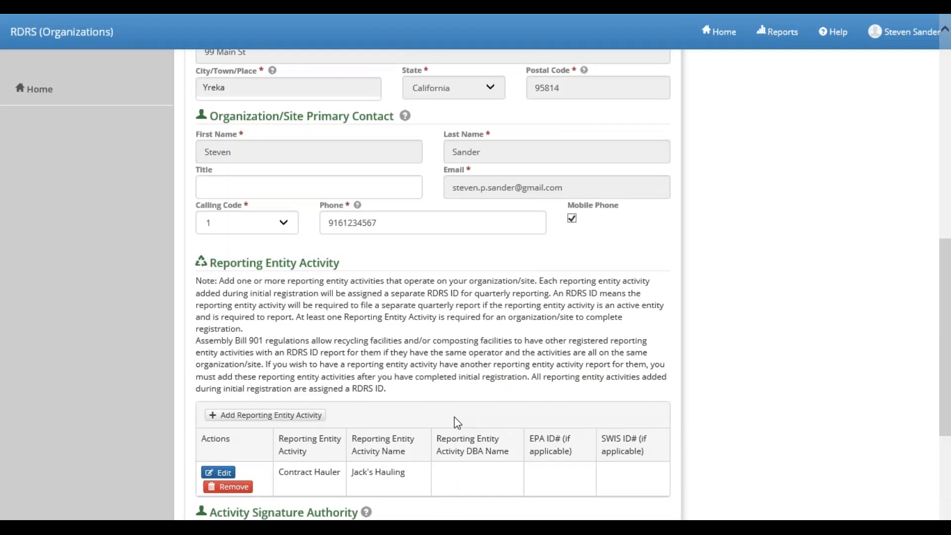
scroll(454, 417, up, 5)
scroll(454, 418, down, 10)
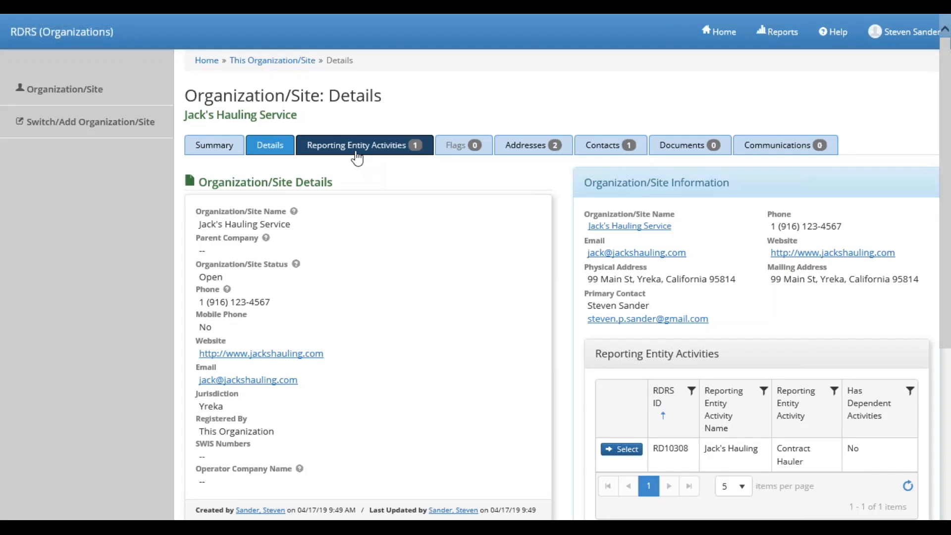
click(362, 147)
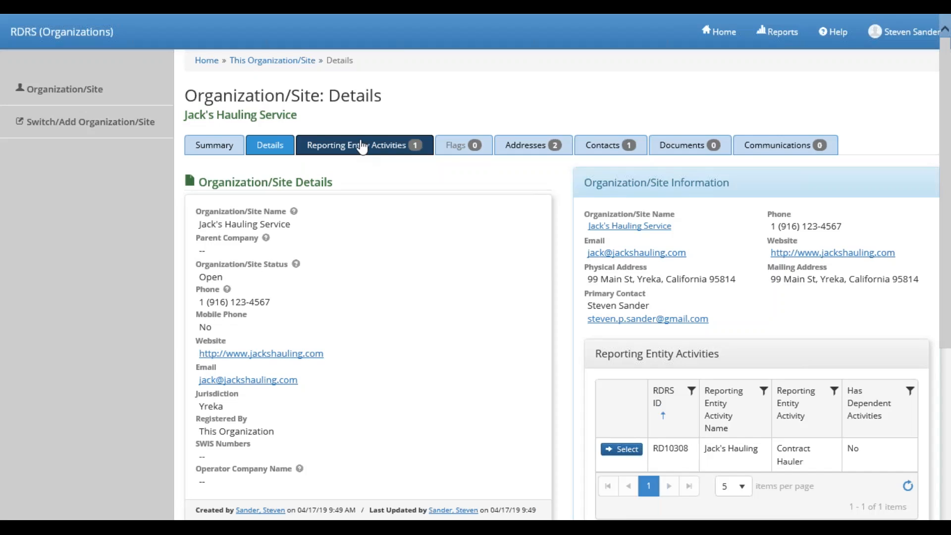